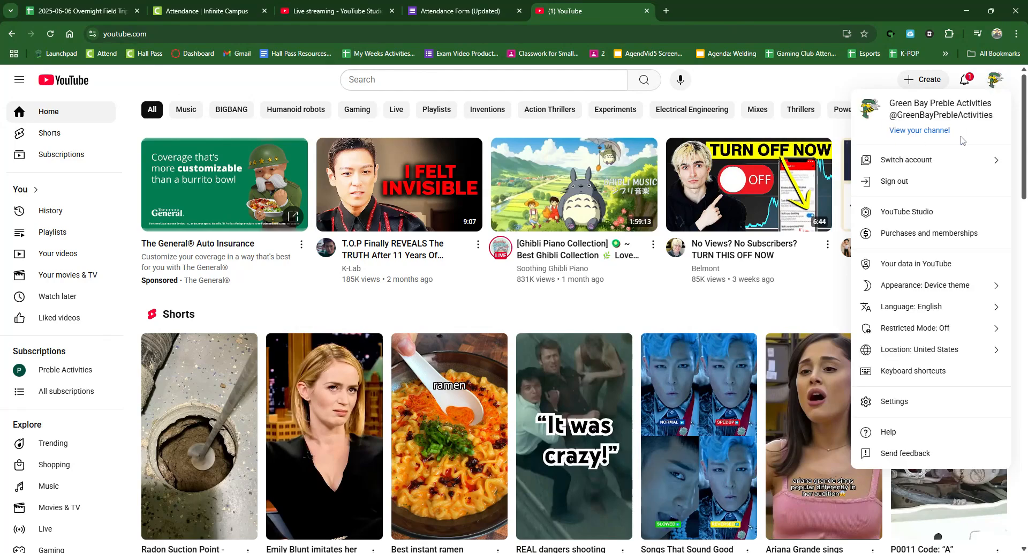
Open the live streaming management page from the YouTube home page and start scheduling a new stream
{"action": "left_click", "coordinate": [824, 86]}
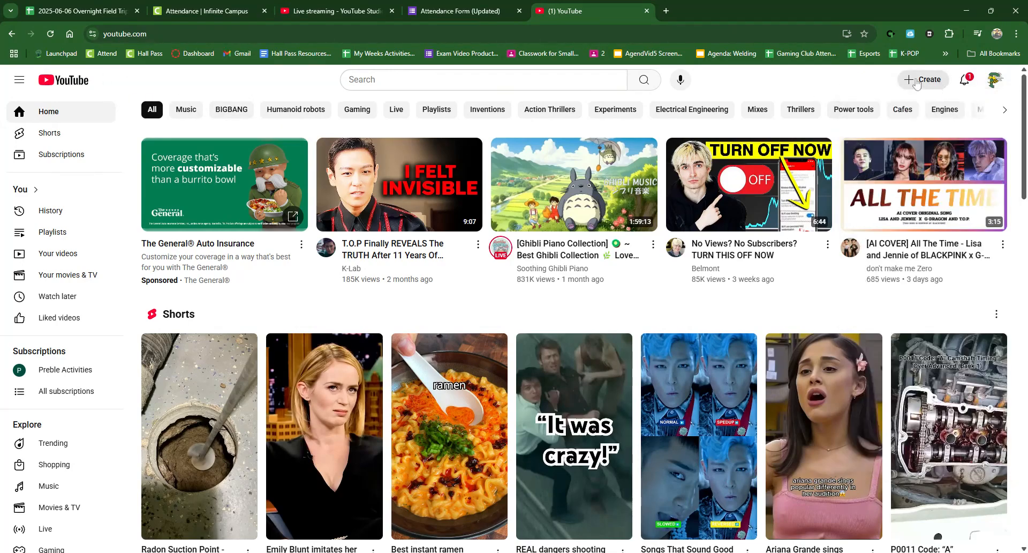
{"action": "left_click", "coordinate": [916, 84]}
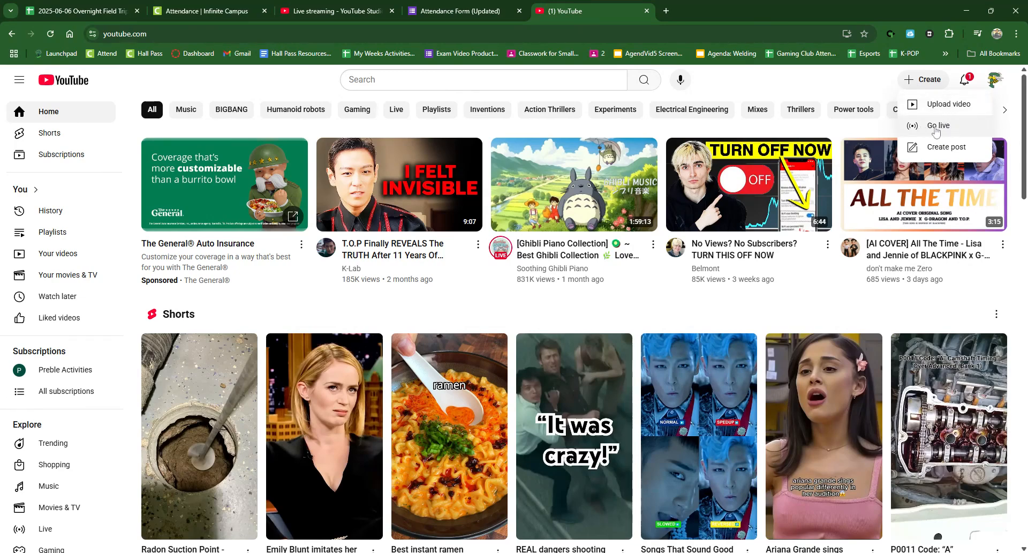
{"action": "left_click", "coordinate": [937, 128]}
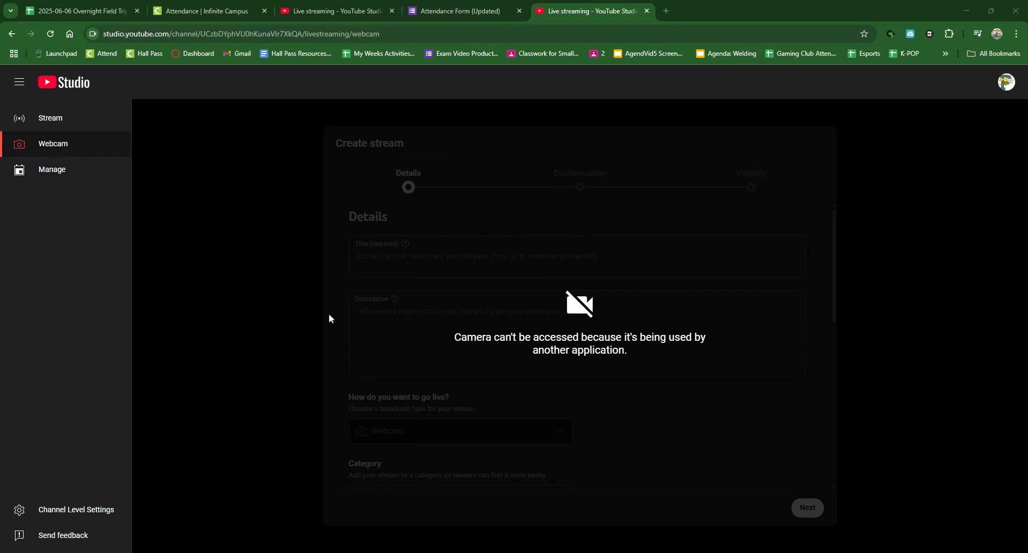
{"action": "left_click", "coordinate": [56, 175]}
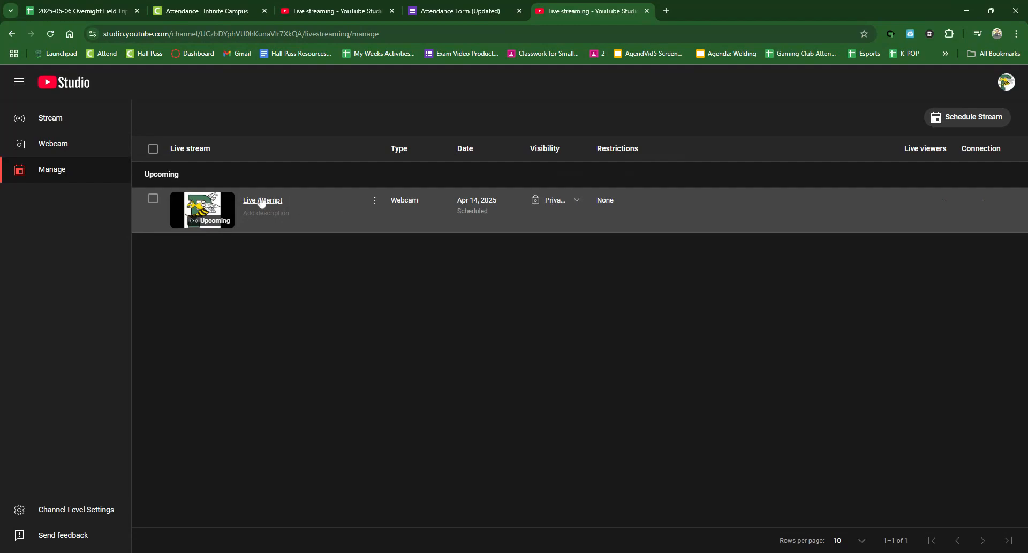
{"action": "left_click", "coordinate": [945, 122]}
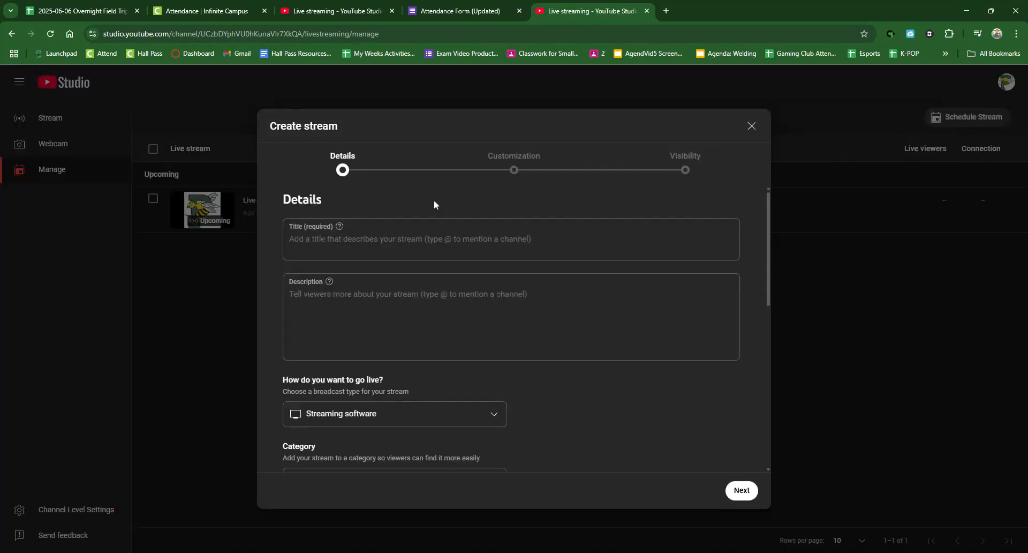
Title the new stream Junior College Panel and leave its description empty
{"action": "left_click", "coordinate": [511, 239]}
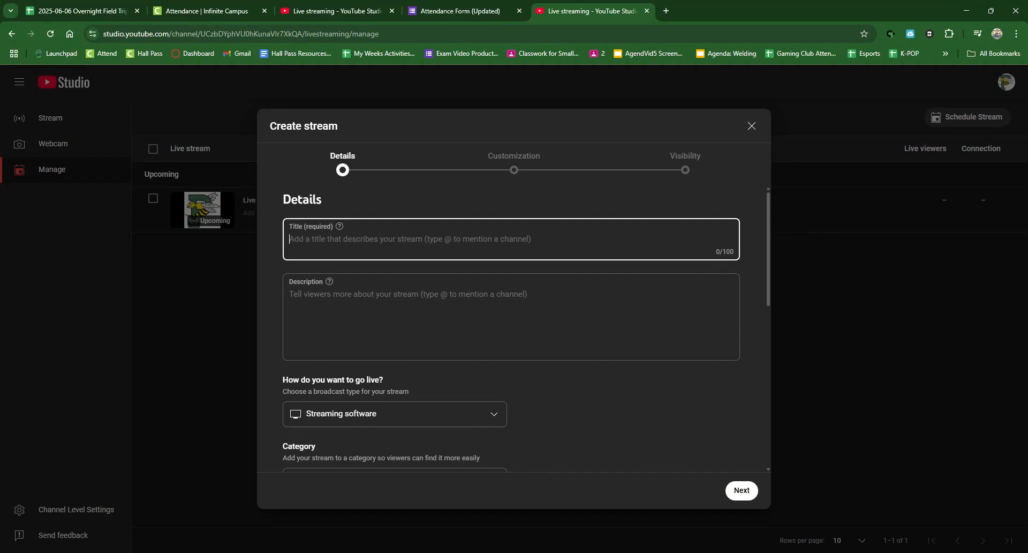
{"action": "type", "text": "Juni"}
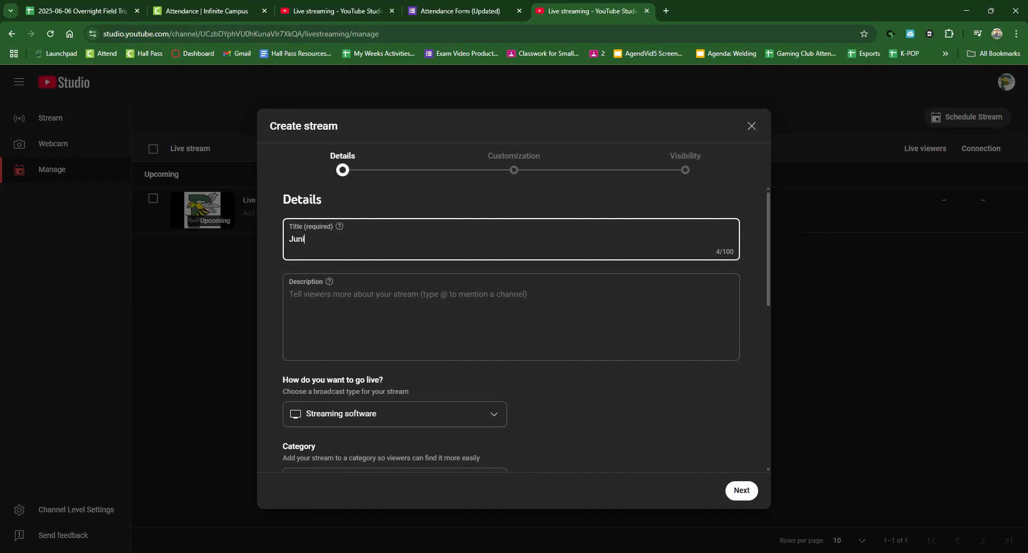
{"action": "type", "text": "or College Pane"}
{"action": "left_click", "coordinate": [375, 300]}
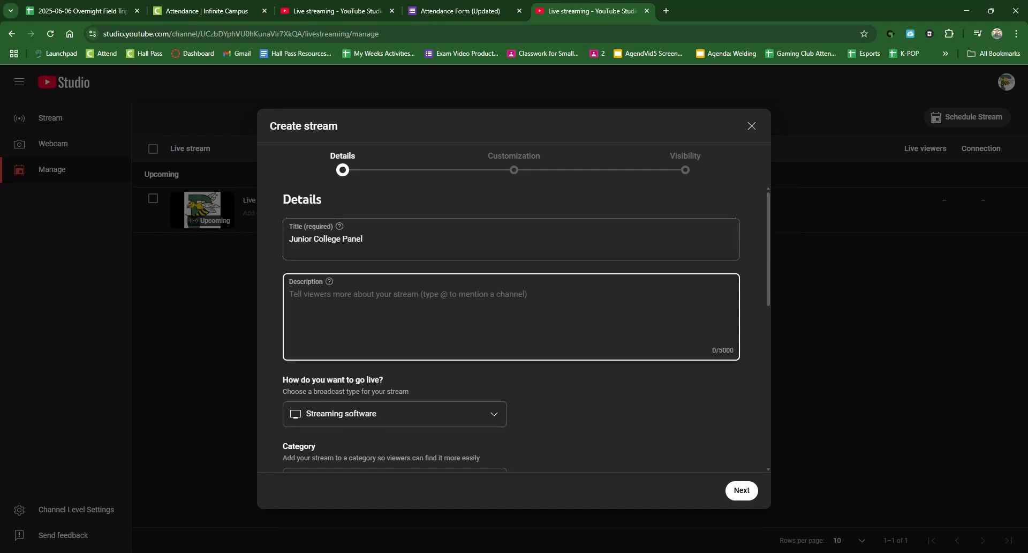
Set the stream's broadcast type to Webcam and its category to Education
{"action": "scroll", "coordinate": [370, 387], "scroll_direction": "down", "scroll_amount": 2}
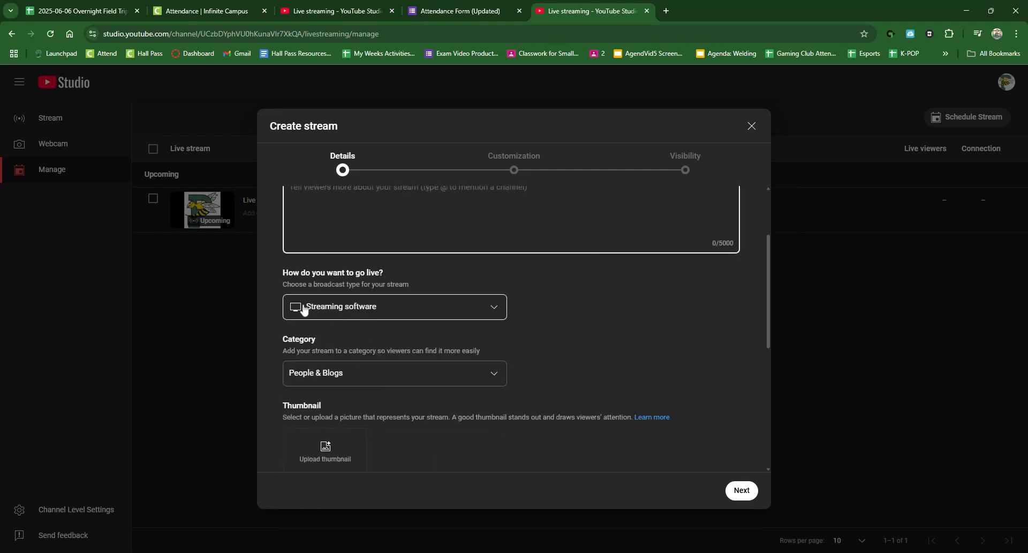
{"action": "left_click", "coordinate": [340, 314]}
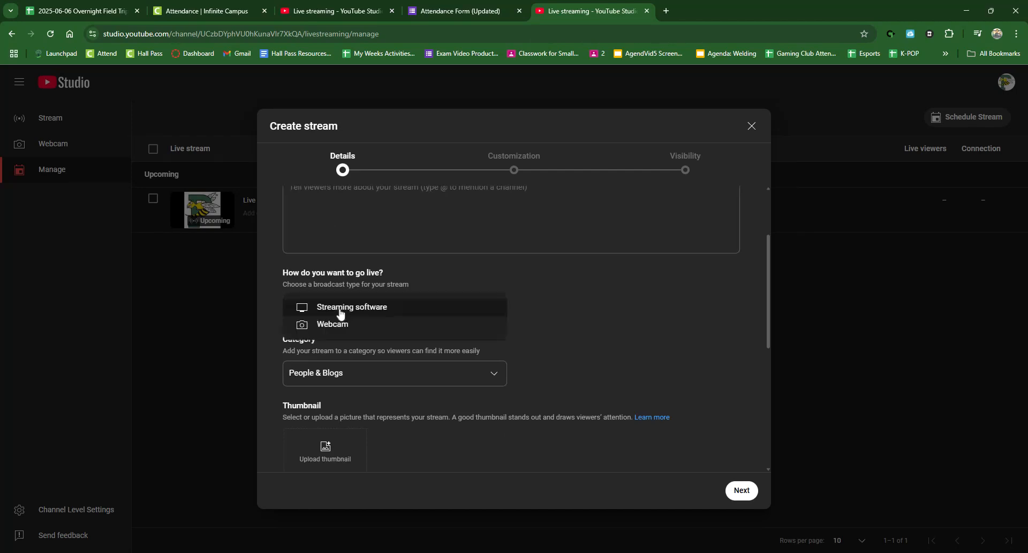
{"action": "left_click", "coordinate": [334, 326]}
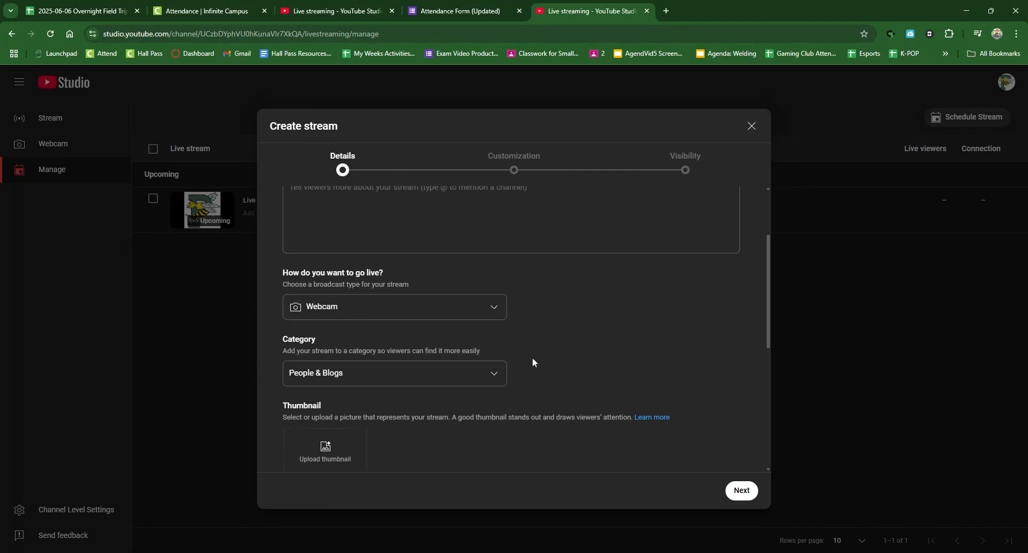
{"action": "scroll", "coordinate": [373, 357], "scroll_direction": "down", "scroll_amount": 1}
{"action": "scroll", "coordinate": [481, 276], "scroll_direction": "down", "scroll_amount": 3}
{"action": "scroll", "coordinate": [370, 273], "scroll_direction": "up", "scroll_amount": 2}
{"action": "left_click", "coordinate": [366, 270]}
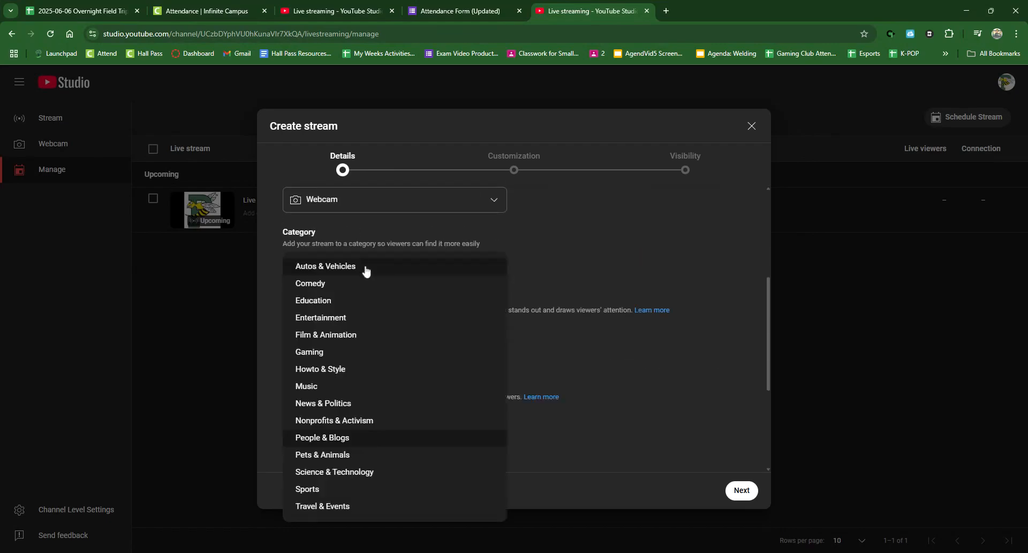
{"action": "left_click", "coordinate": [315, 302]}
Add the stream to the Reusch Auditorium Equimtment Testing playlist
{"action": "scroll", "coordinate": [445, 345], "scroll_direction": "down", "scroll_amount": 2}
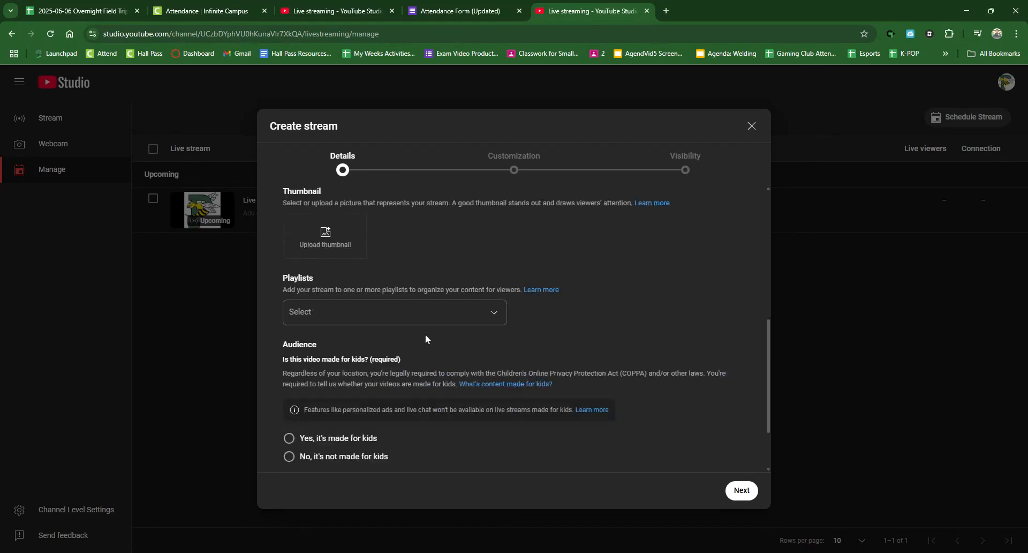
{"action": "left_click", "coordinate": [321, 312]}
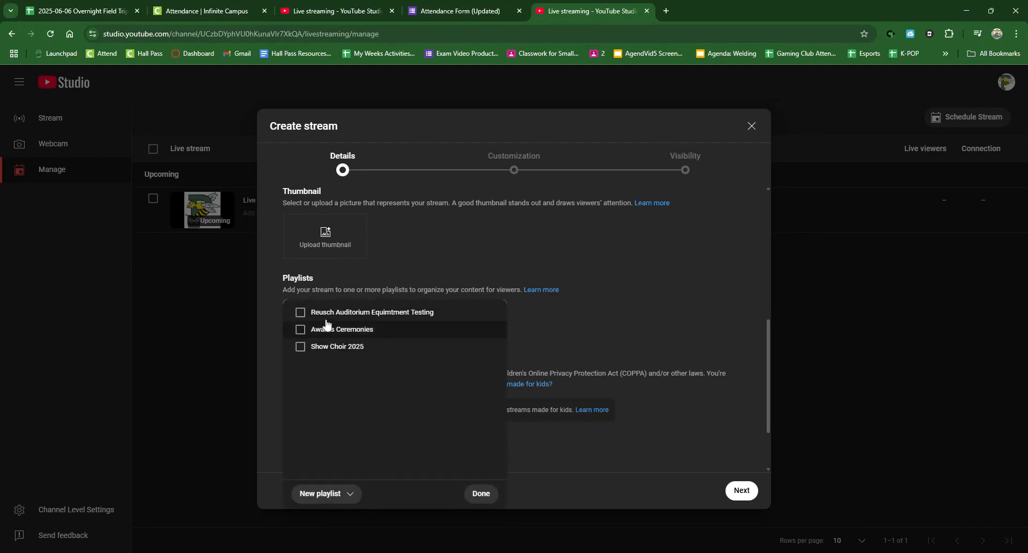
{"action": "left_click", "coordinate": [301, 313]}
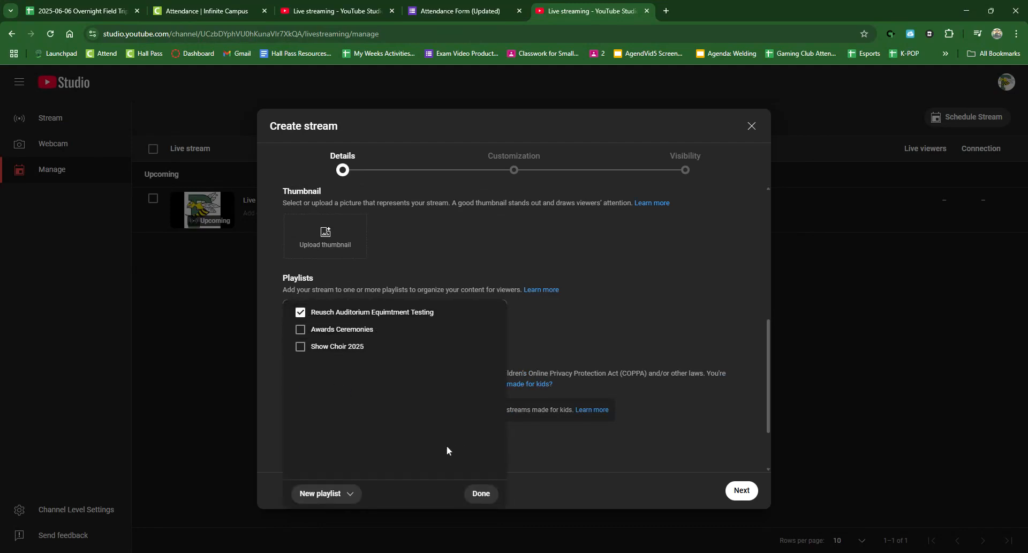
{"action": "left_click", "coordinate": [481, 493]}
Mark the stream as made for kids, review the details, and continue to the customization settings
{"action": "scroll", "coordinate": [412, 369], "scroll_direction": "down", "scroll_amount": 2}
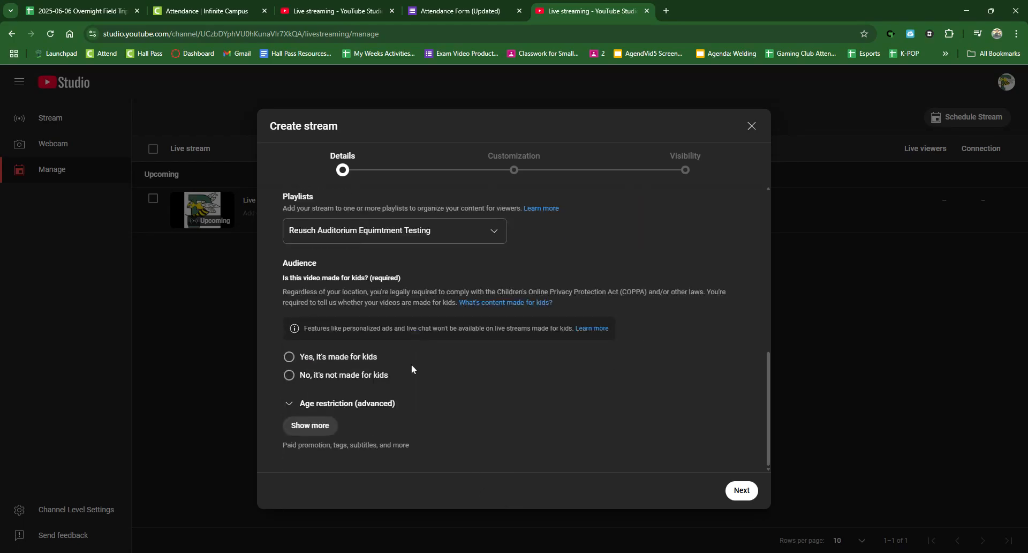
{"action": "left_click", "coordinate": [289, 356]}
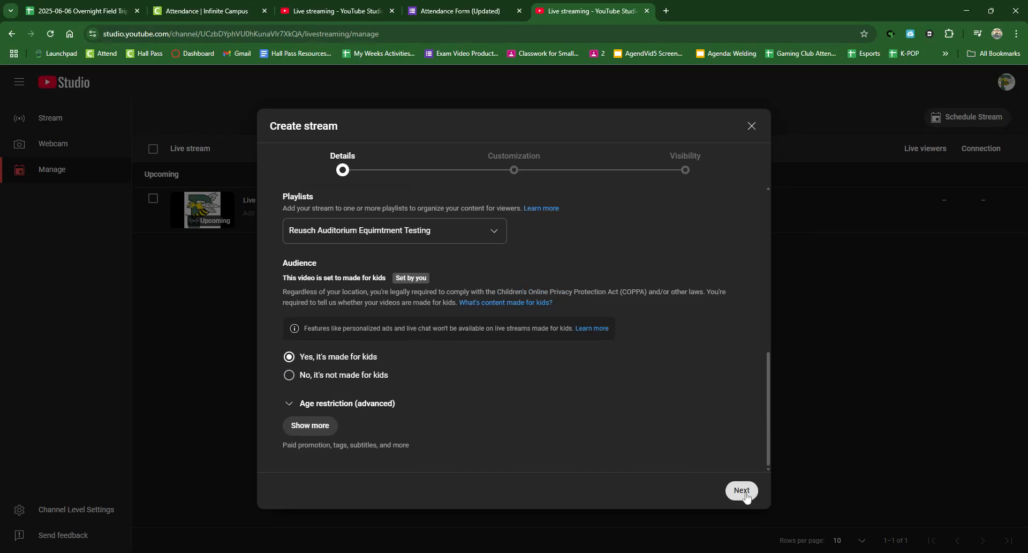
{"action": "scroll", "coordinate": [626, 411], "scroll_direction": "up", "scroll_amount": 7}
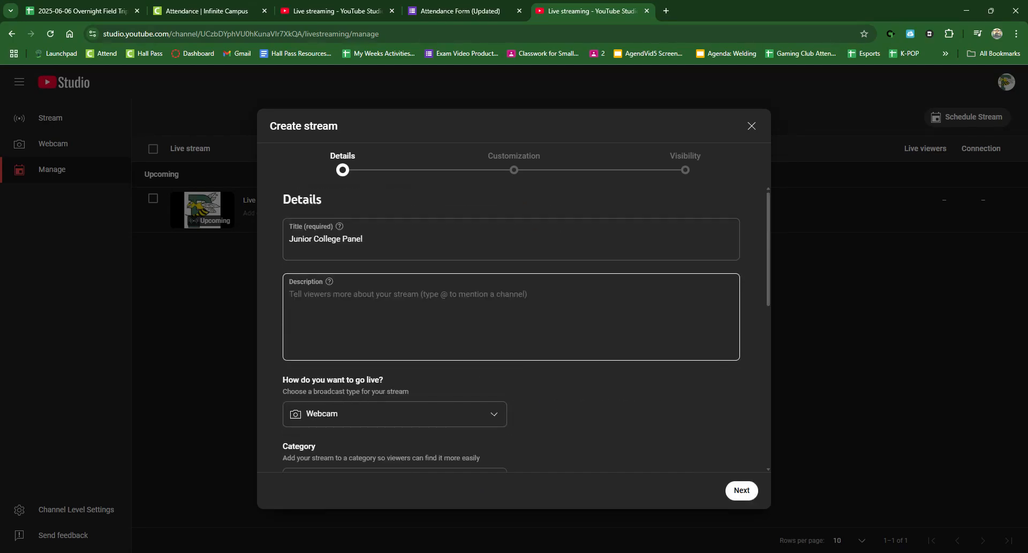
{"action": "scroll", "coordinate": [375, 342], "scroll_direction": "down", "scroll_amount": 3}
{"action": "left_click", "coordinate": [736, 493]}
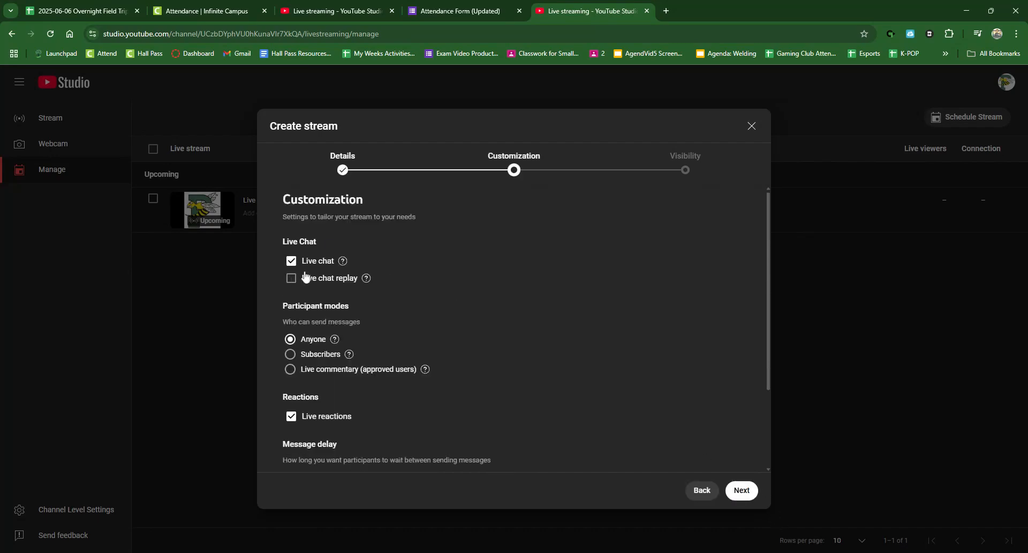
Review the live chat, participant, reaction and message delay options, keep the defaults, and continue to the visibility settings
{"action": "scroll", "coordinate": [314, 273], "scroll_direction": "down", "scroll_amount": 2}
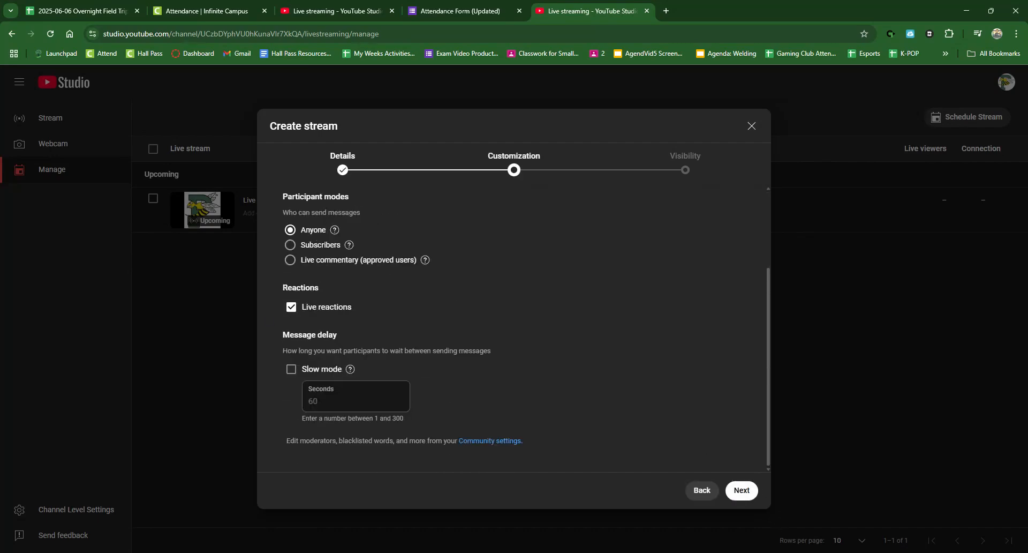
{"action": "scroll", "coordinate": [339, 316], "scroll_direction": "up", "scroll_amount": 1}
{"action": "scroll", "coordinate": [348, 342], "scroll_direction": "down", "scroll_amount": 1}
{"action": "left_click", "coordinate": [740, 489]}
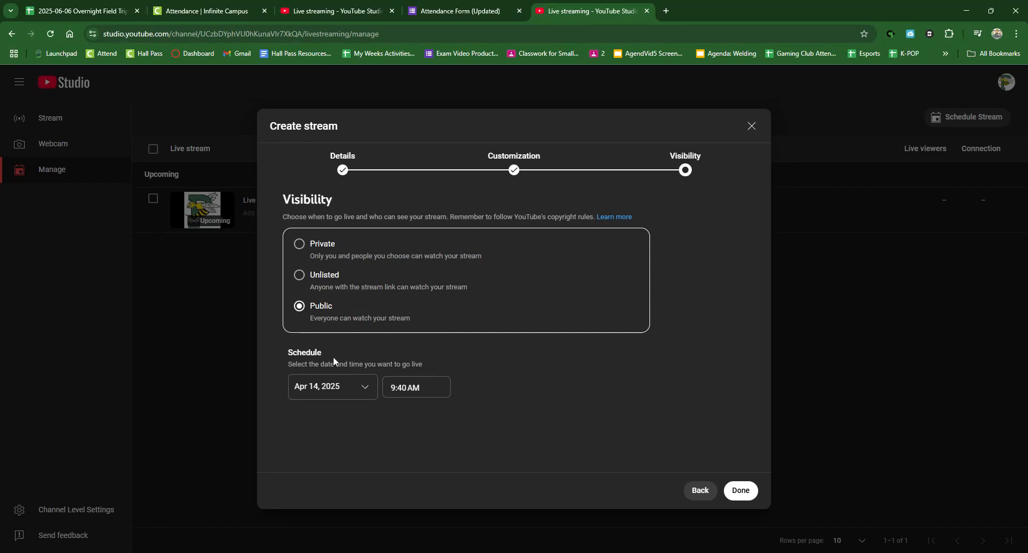
Schedule the public stream for Apr 15, 2025 at 7:45 AM and finish creating it
{"action": "left_click", "coordinate": [334, 388]}
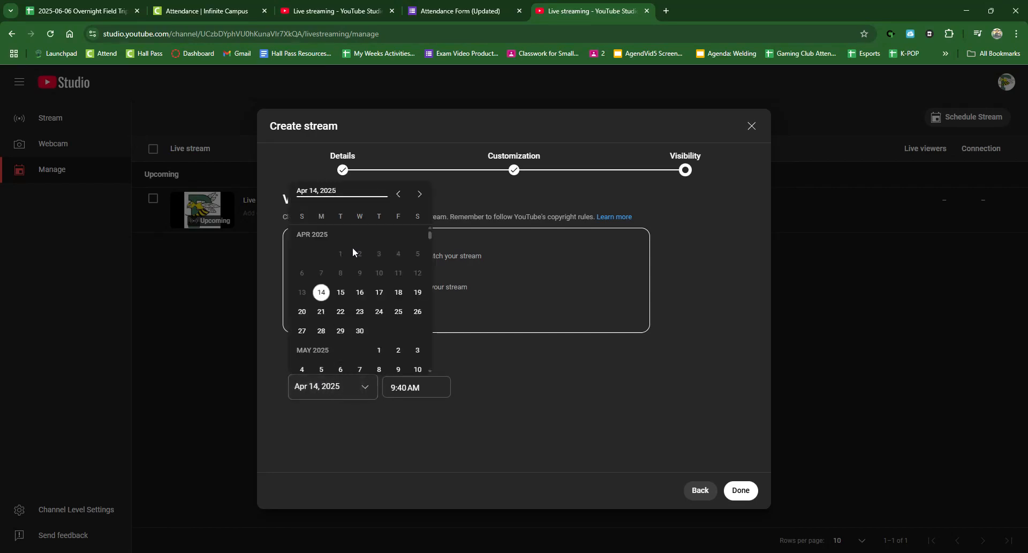
{"action": "left_click", "coordinate": [340, 292]}
{"action": "left_click", "coordinate": [408, 387]}
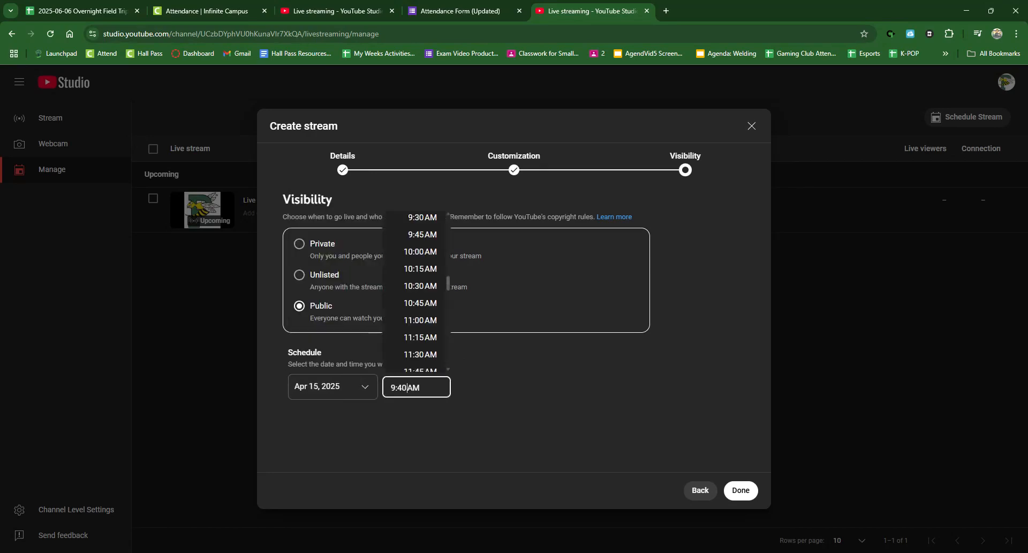
{"action": "scroll", "coordinate": [405, 295], "scroll_direction": "up", "scroll_amount": 12}
{"action": "scroll", "coordinate": [400, 291], "scroll_direction": "down", "scroll_amount": 8}
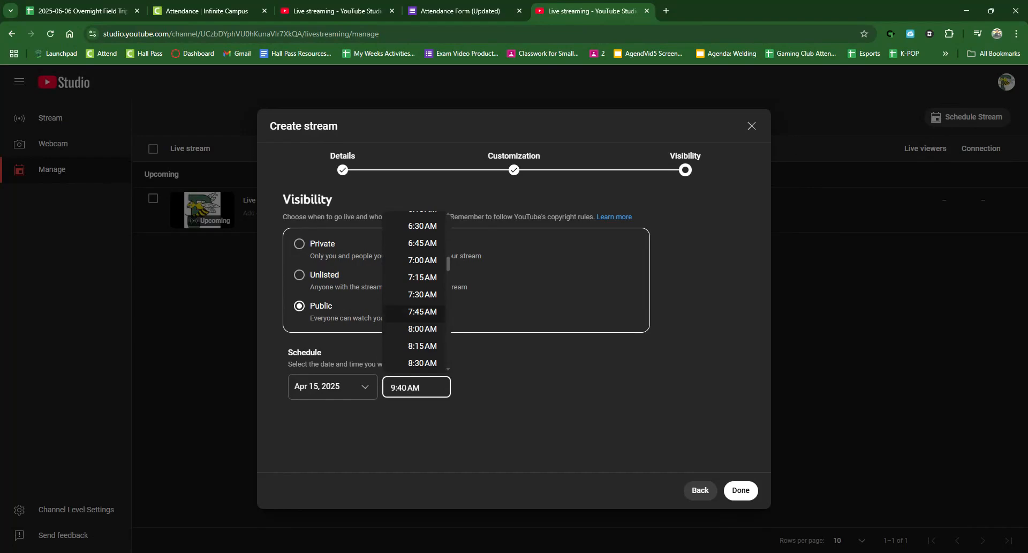
{"action": "left_click", "coordinate": [422, 311]}
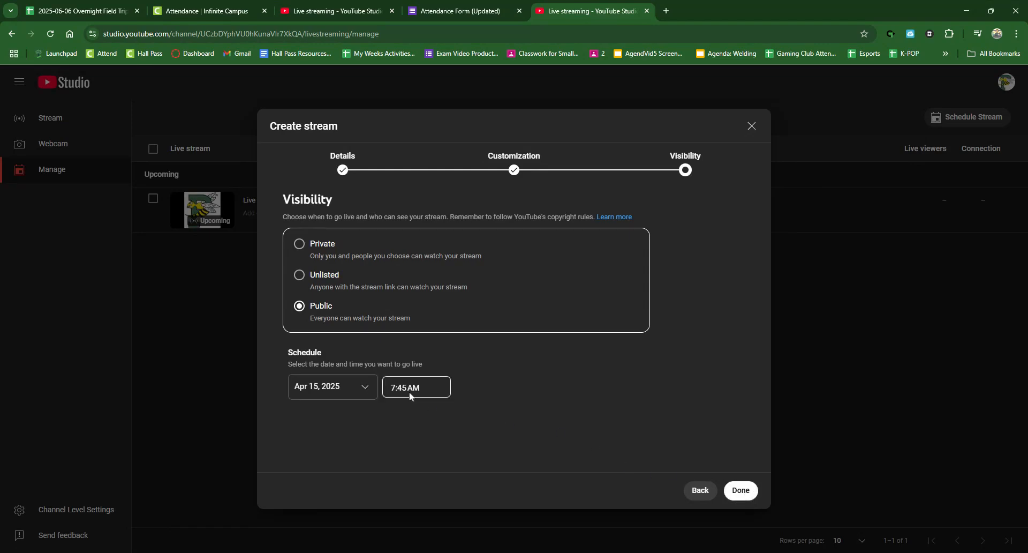
{"action": "left_click", "coordinate": [744, 490]}
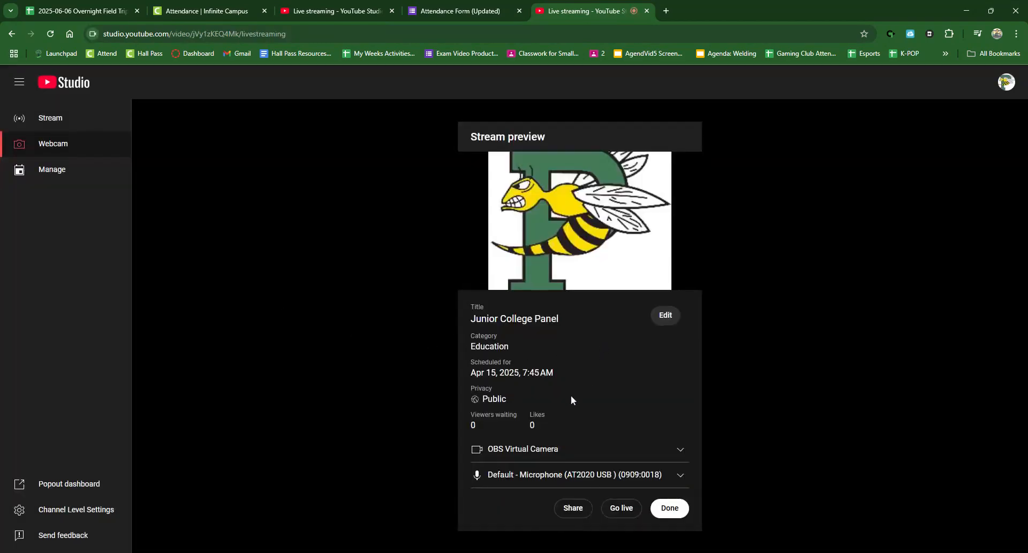
Check the camera source choices in the stream preview and return to the list of upcoming streams
{"action": "left_click", "coordinate": [677, 454]}
{"action": "left_click", "coordinate": [677, 454]}
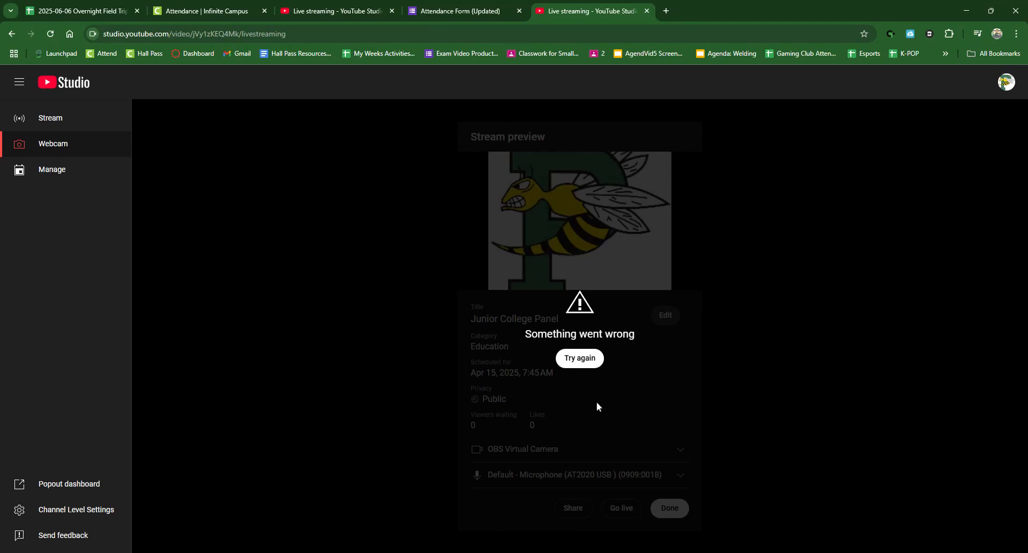
{"action": "left_click", "coordinate": [580, 358]}
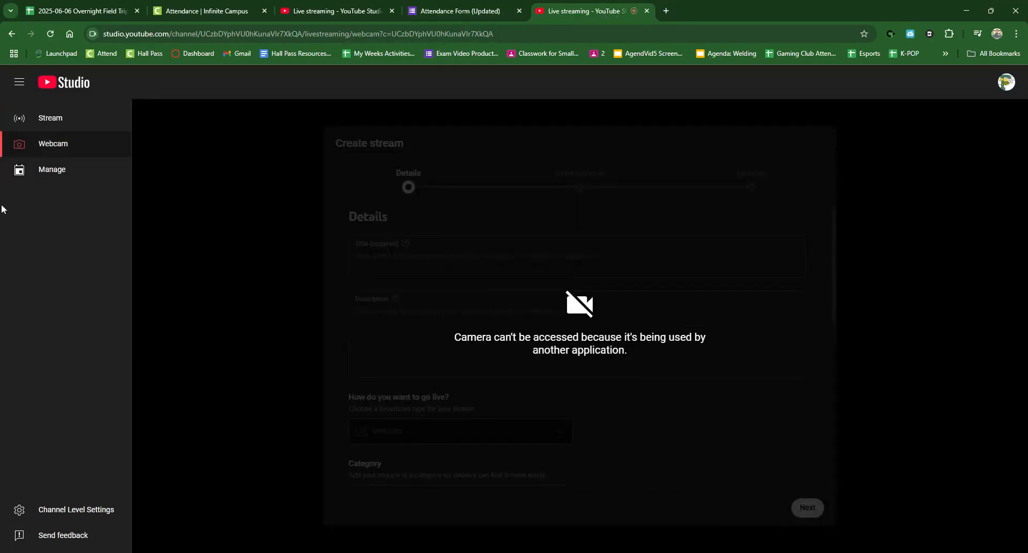
{"action": "left_click", "coordinate": [36, 168]}
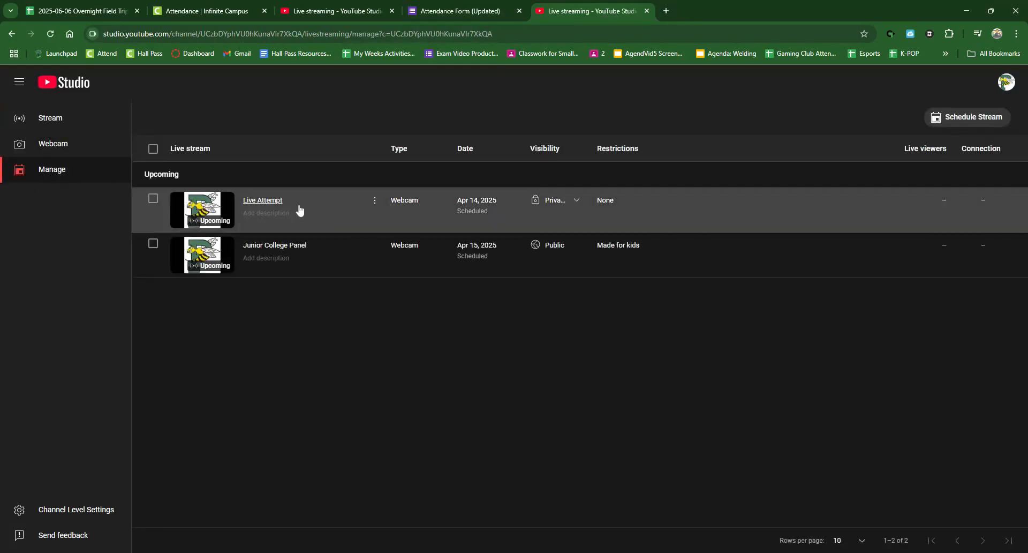
Reopen the Junior College Panel stream's preview from the upcoming list, review it, and return to the list
{"action": "left_click", "coordinate": [375, 246]}
{"action": "left_click", "coordinate": [331, 354]}
{"action": "left_click", "coordinate": [291, 251]}
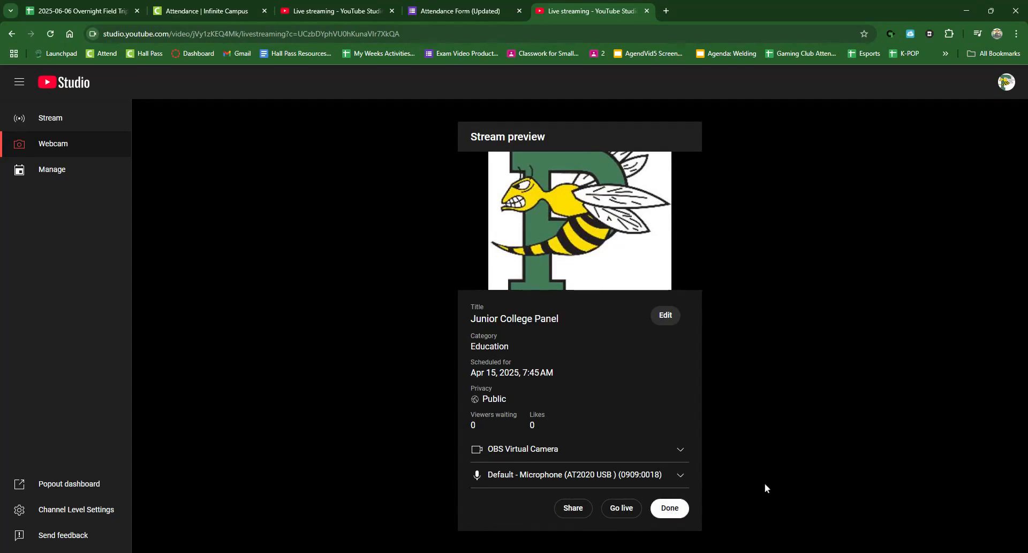
{"action": "left_click", "coordinate": [668, 508]}
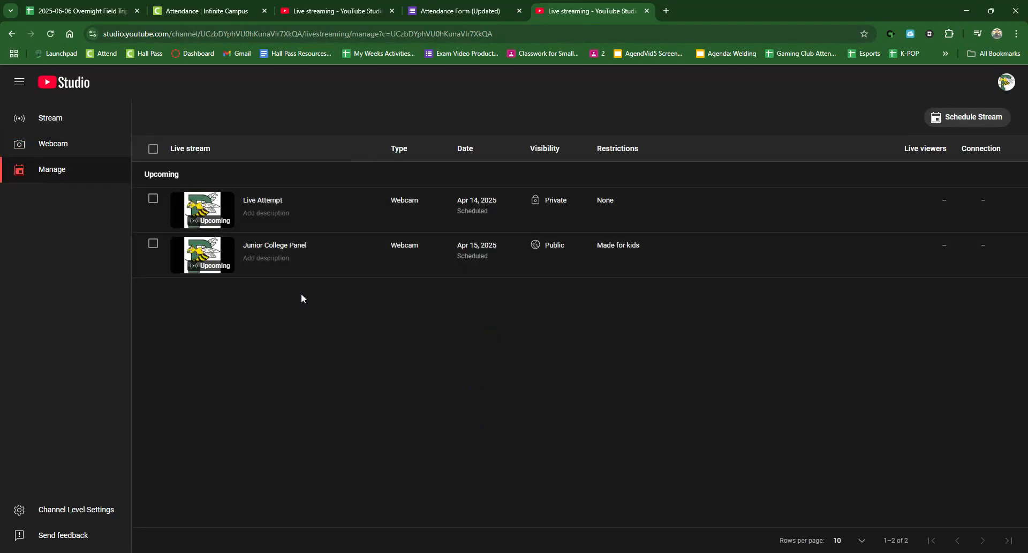